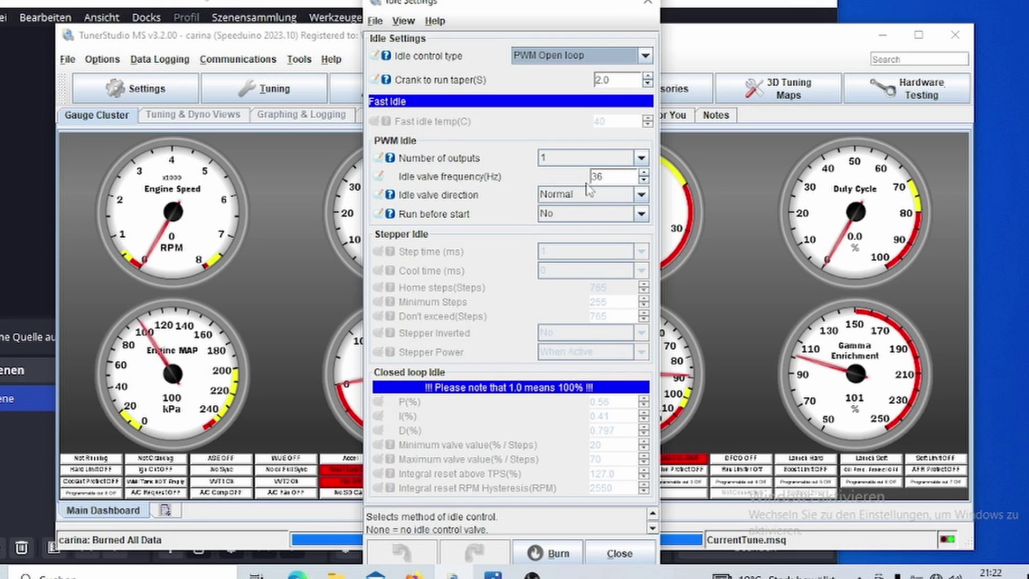
# Close the Idle Settings and open the idle PWM duty cycle curve.
pyautogui.click(658, 3)
pyautogui.click(552, 91)
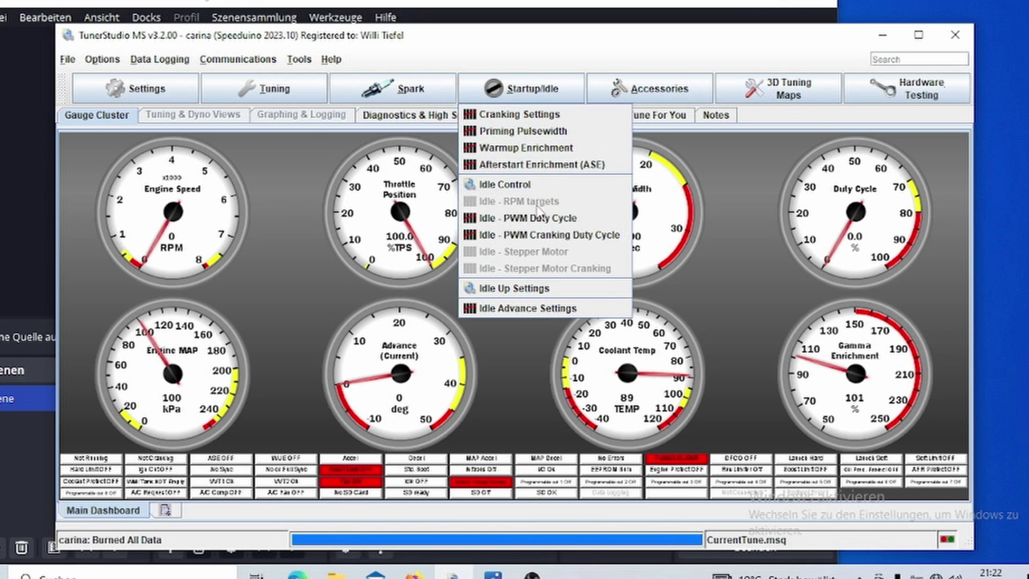
pyautogui.click(542, 221)
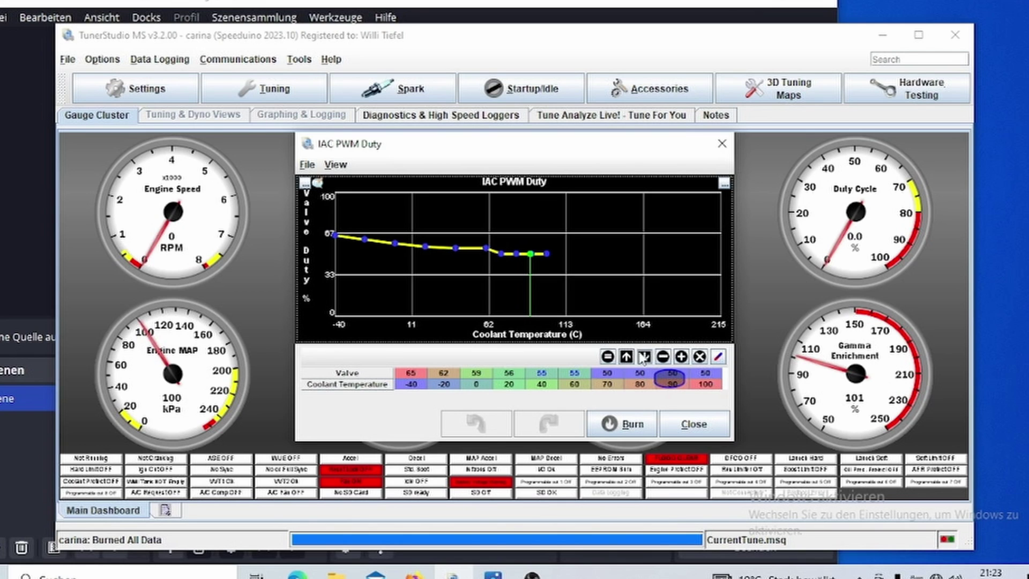
# Raise the idle valve duty for 70 to 100 °C coolant temperature to 55 and further to 60, burning each change.
pyautogui.moveTo(617, 371)
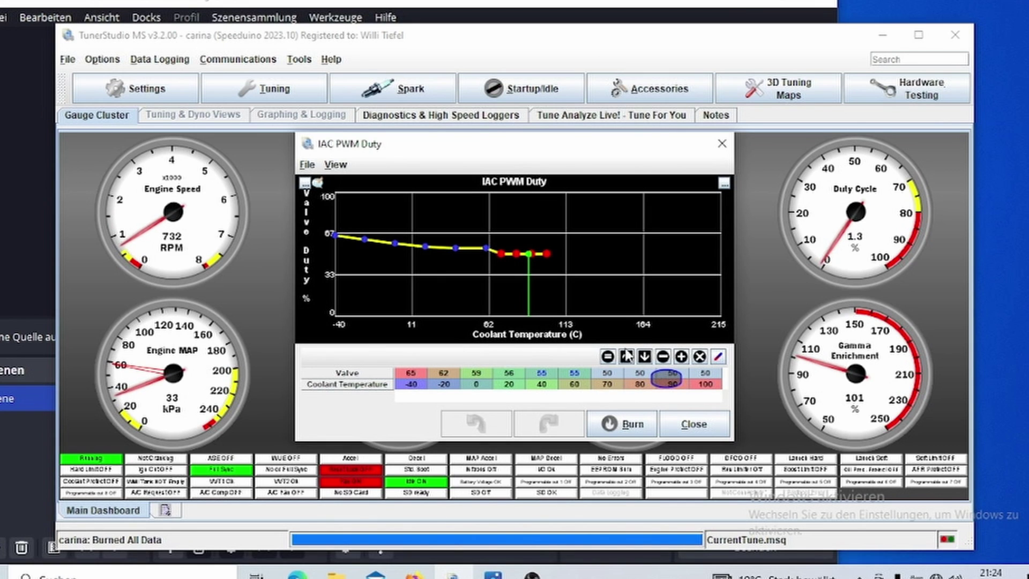
pyautogui.click(627, 355)
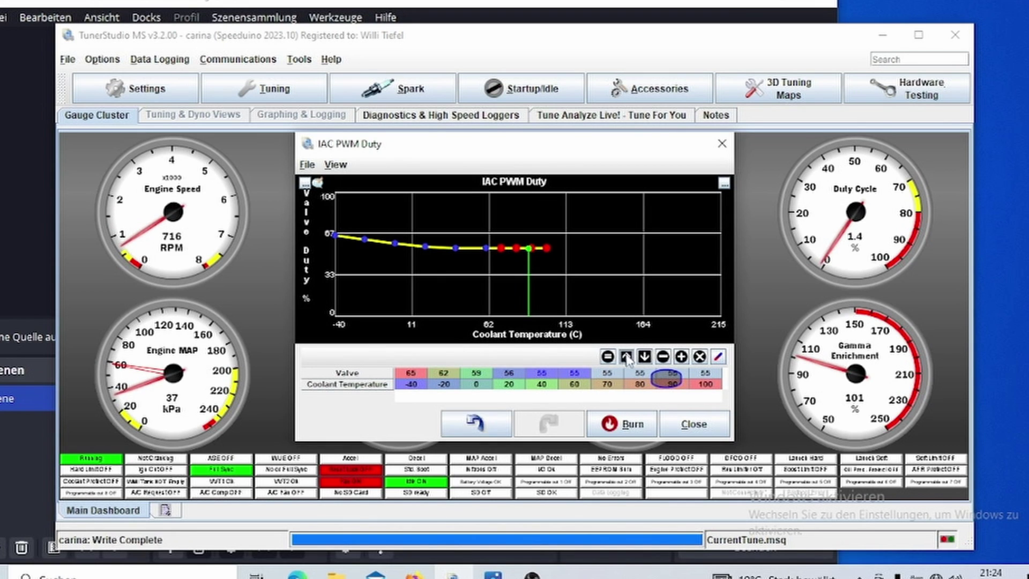
pyautogui.click(622, 423)
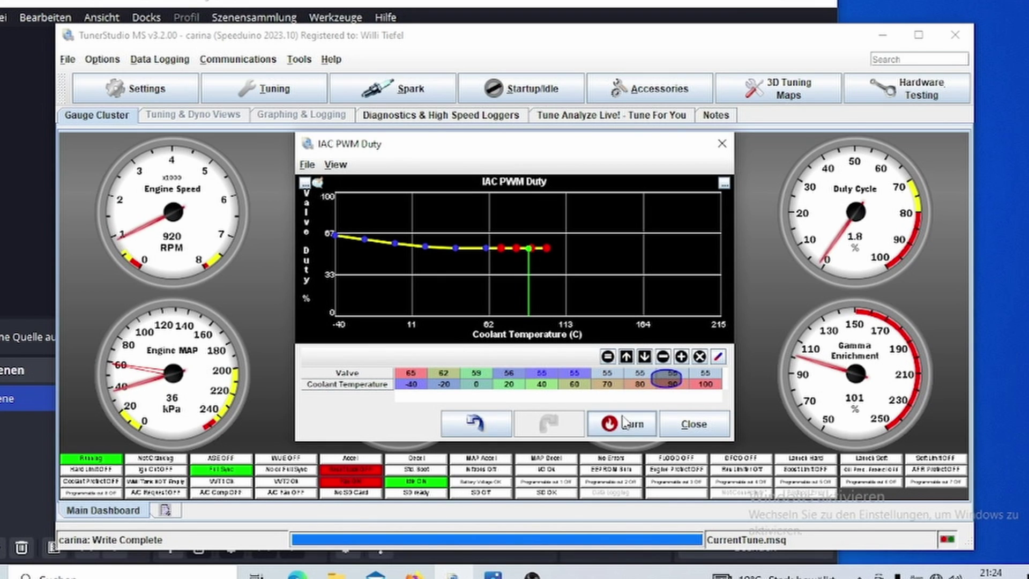
pyautogui.click(627, 357)
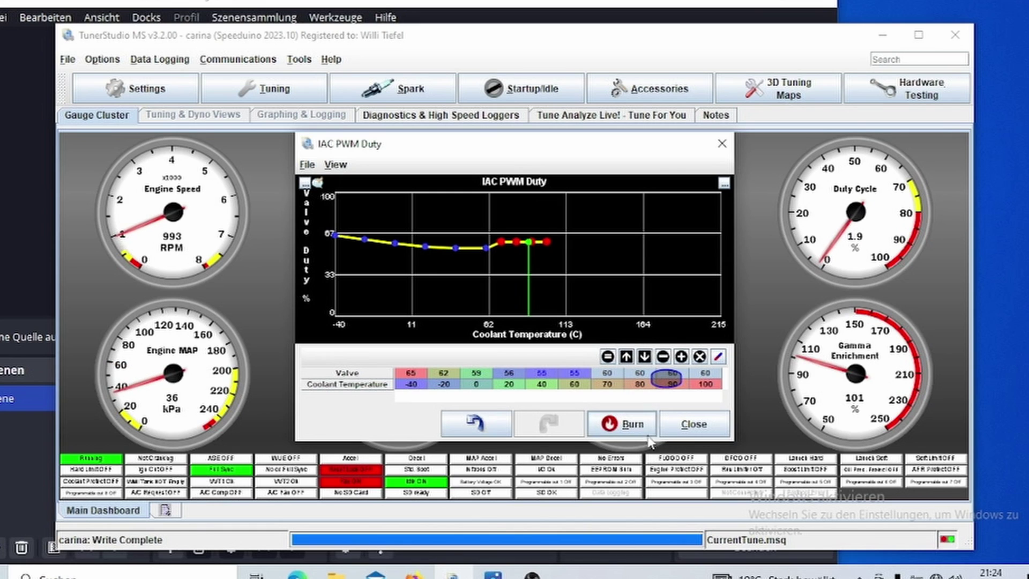
pyautogui.click(644, 425)
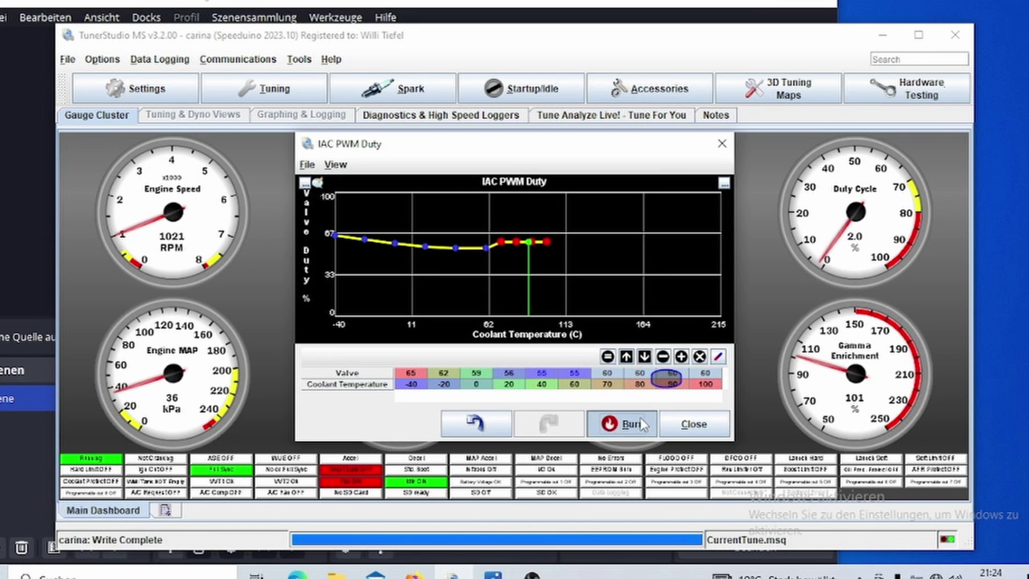
# Lower the idle valve duty for 70 to 100 °C coolant temperature to 53 and burn it to the controller.
pyautogui.click(645, 357)
pyautogui.click(645, 357)
pyautogui.click(644, 357)
pyautogui.click(645, 357)
pyautogui.click(645, 357)
pyautogui.click(645, 357)
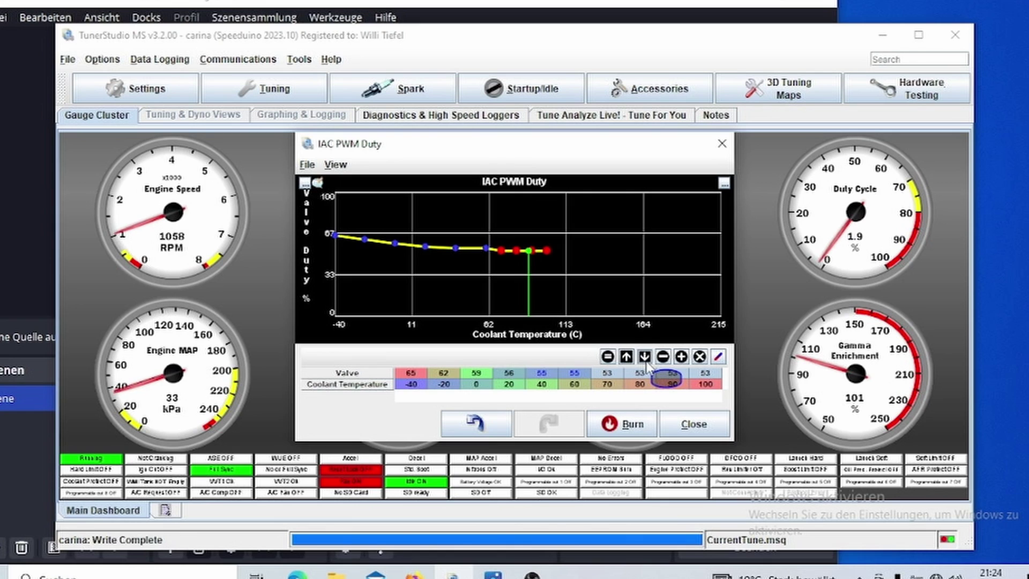
pyautogui.click(619, 424)
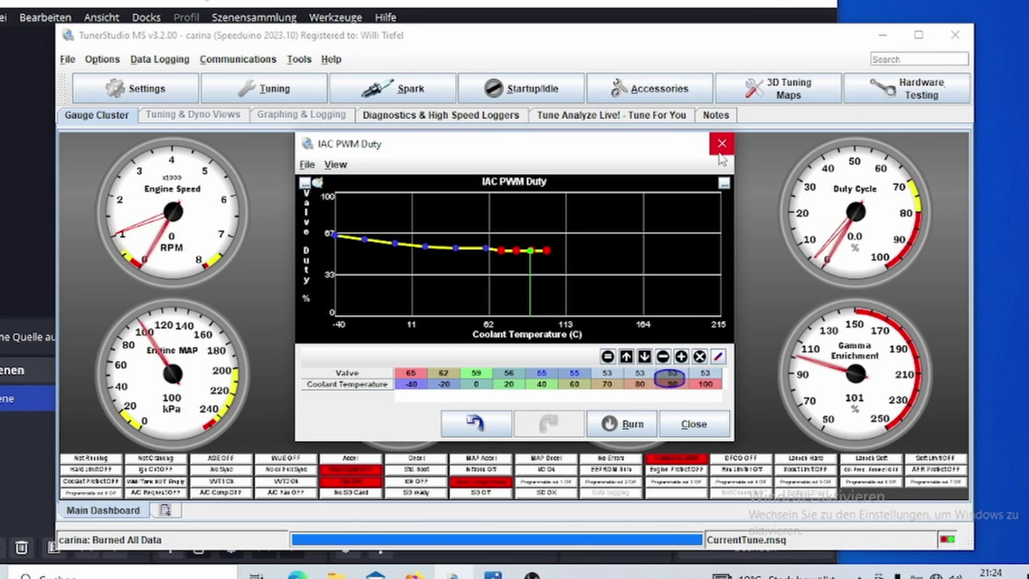
# Close the PWM duty curve and examine the idle PWM cranking duty curve at the highest coolant temperature.
pyautogui.click(721, 146)
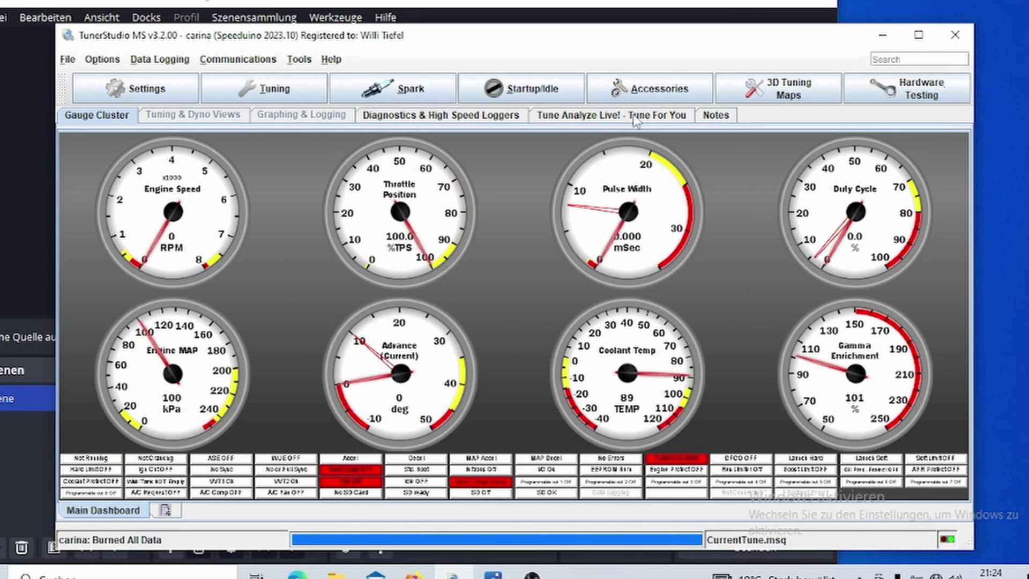
pyautogui.click(549, 93)
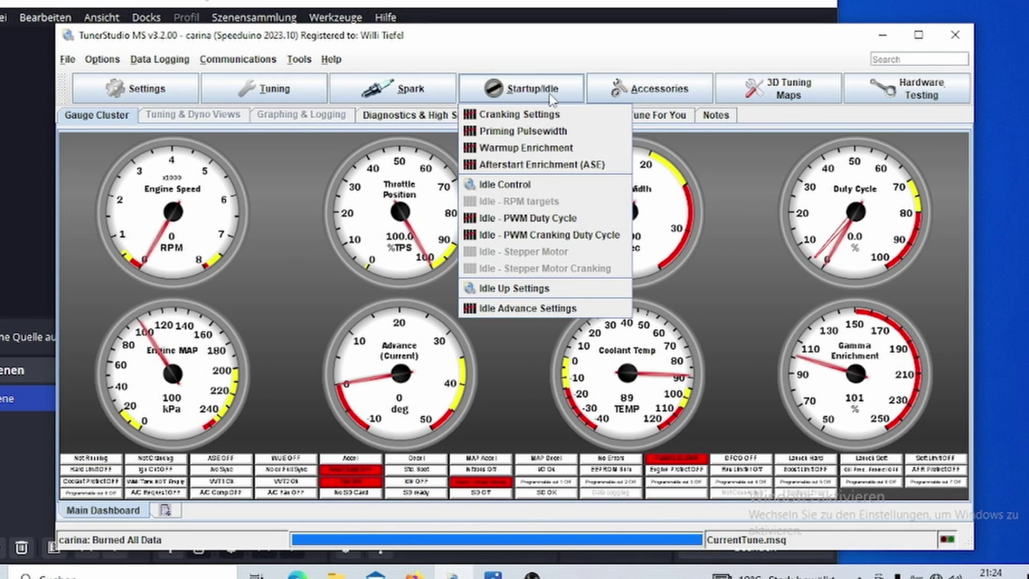
pyautogui.click(543, 238)
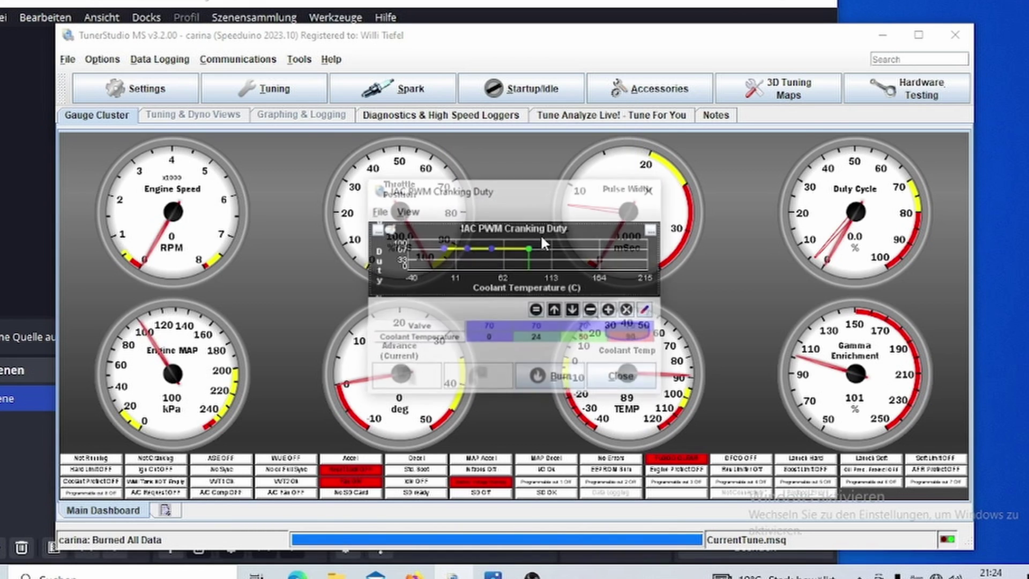
pyautogui.click(624, 333)
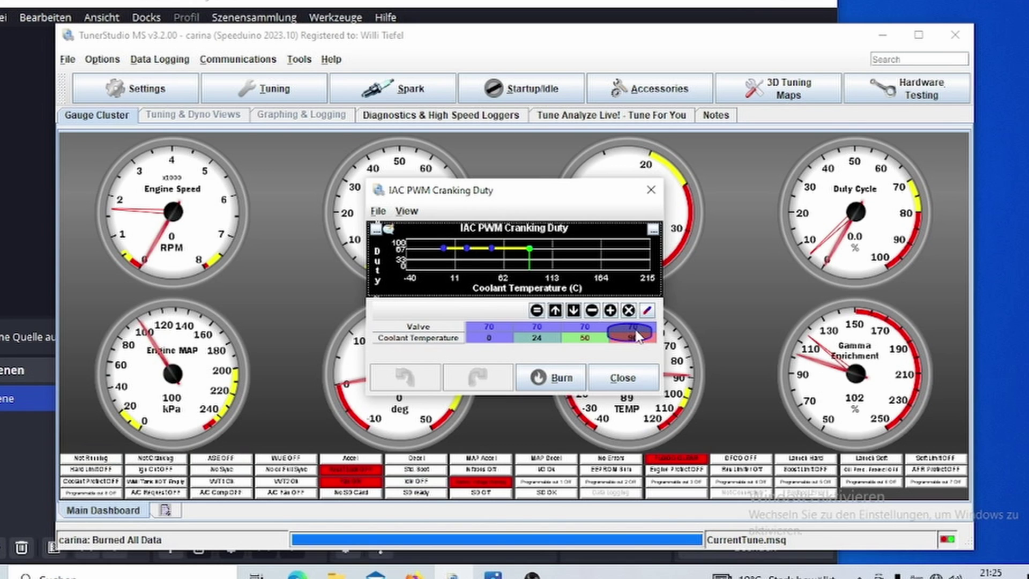
# Leave the cranking duty curve and set the crank to run taper to 0.5 s in the idle control settings.
pyautogui.click(651, 190)
pyautogui.click(544, 96)
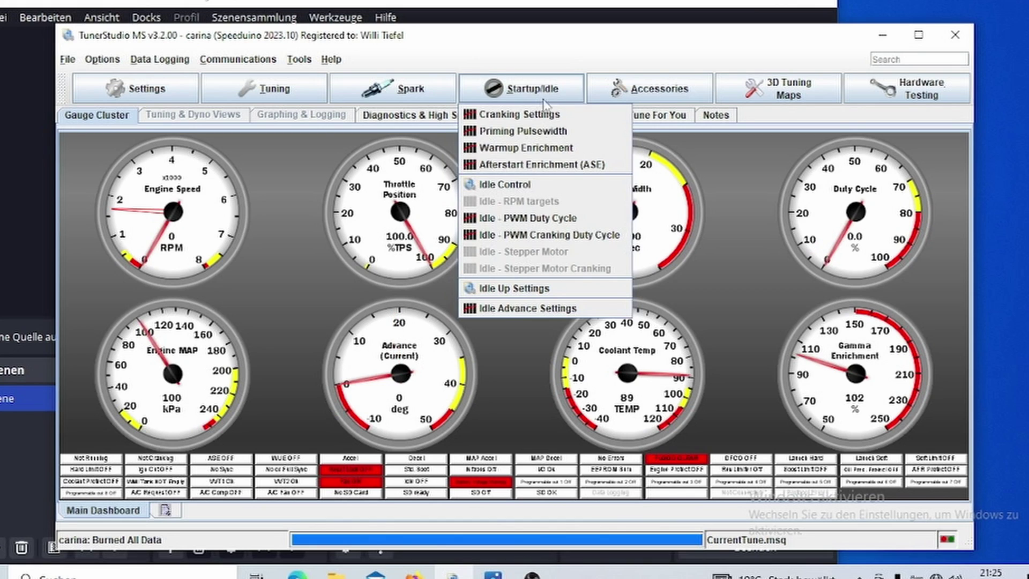
pyautogui.click(529, 187)
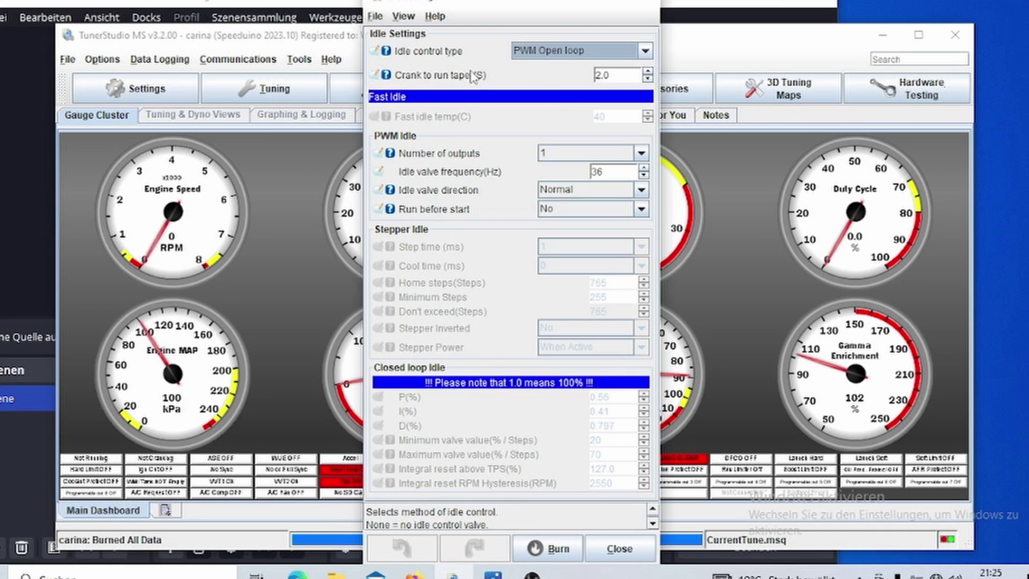
pyautogui.click(648, 78)
pyautogui.click(648, 79)
pyautogui.click(648, 79)
pyautogui.click(648, 79)
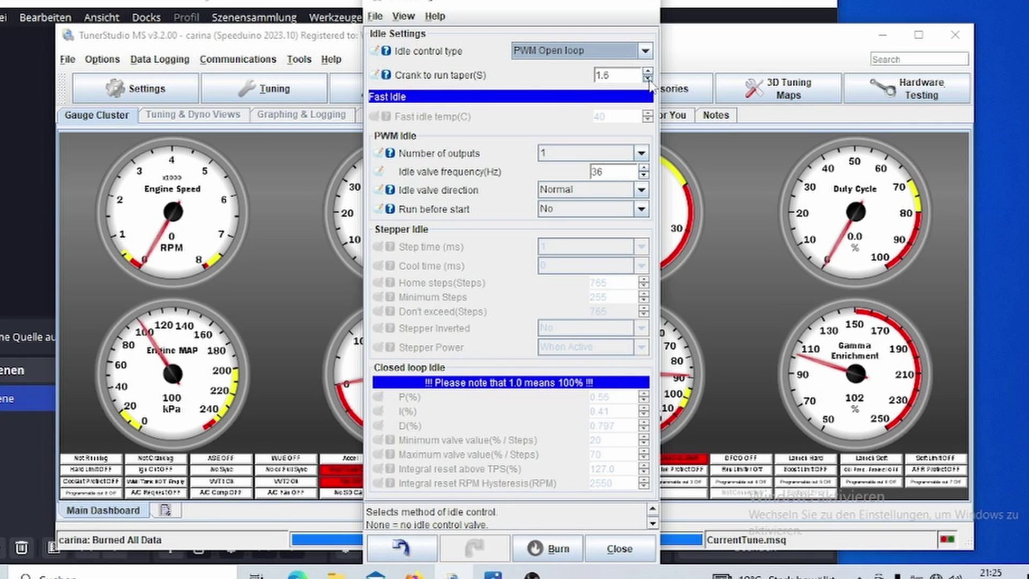
pyautogui.click(648, 79)
pyautogui.click(648, 79)
pyautogui.click(648, 78)
pyautogui.click(648, 78)
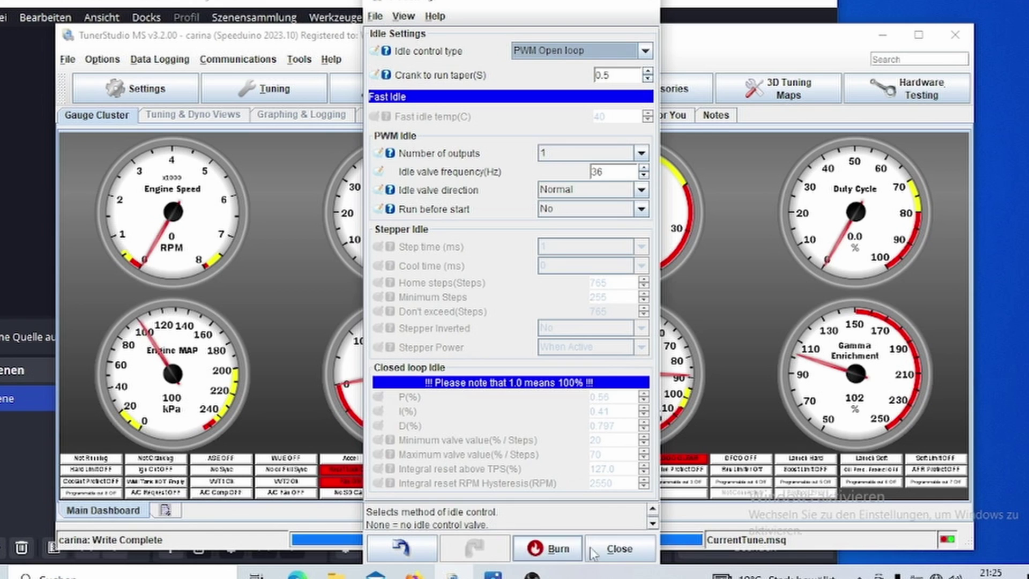
pyautogui.click(613, 553)
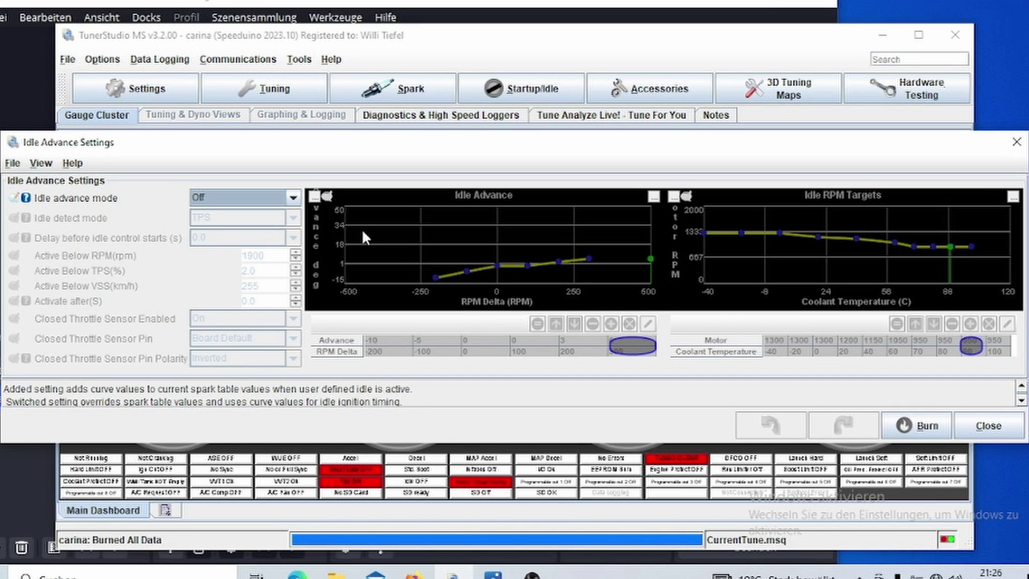
# Set the idle advance mode to Added and select the advance value at 200 RPM delta.
pyautogui.click(293, 198)
pyautogui.click(263, 227)
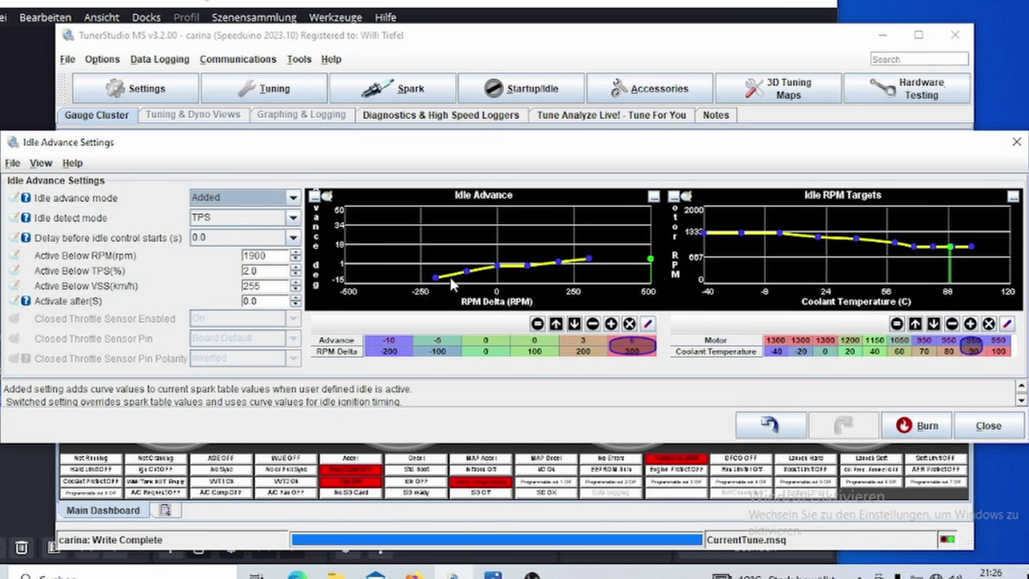
pyautogui.click(590, 345)
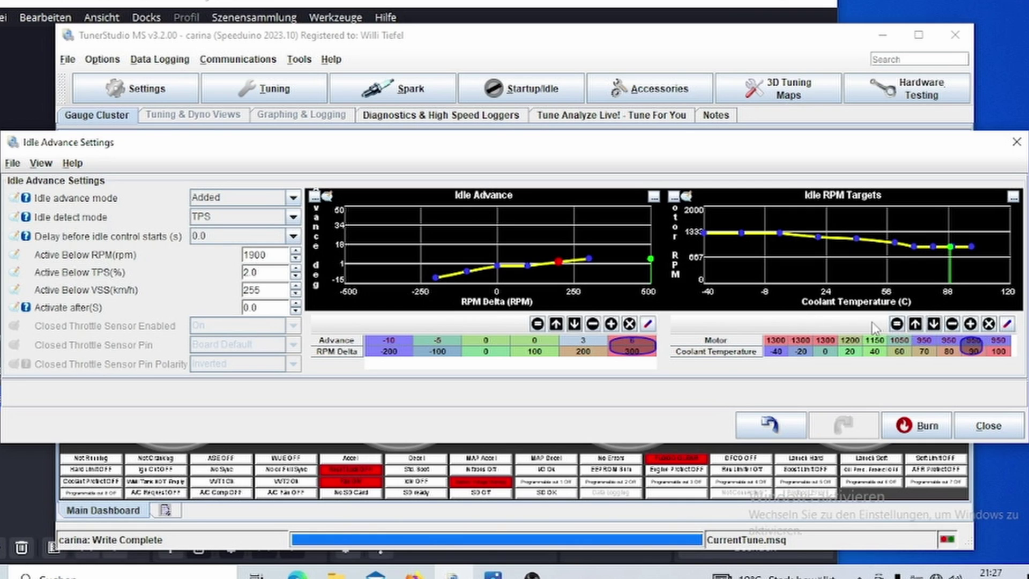
# Set the idle advance mode to Off, burn it to the controller and close the idle advance settings.
pyautogui.click(293, 200)
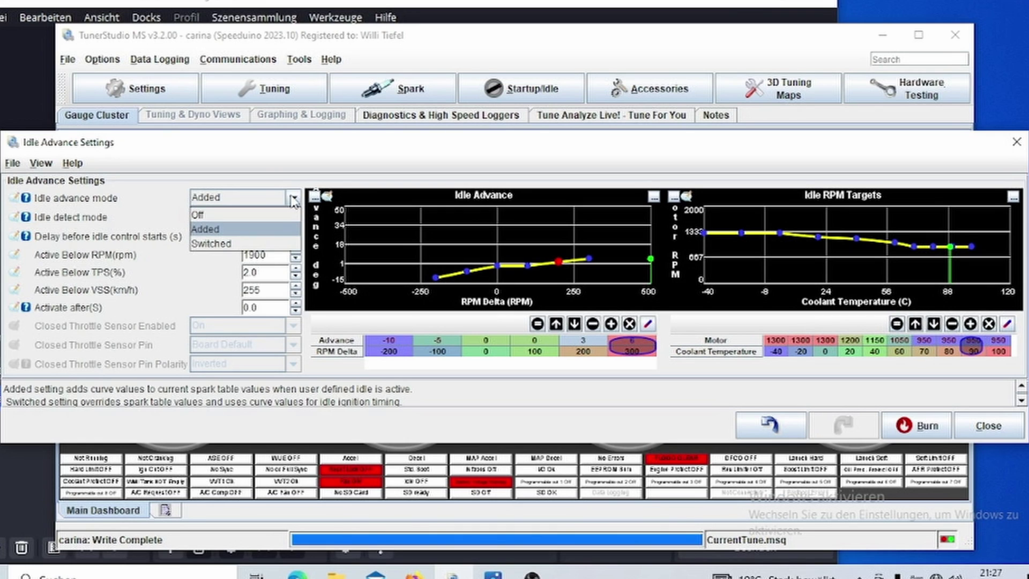
pyautogui.click(268, 213)
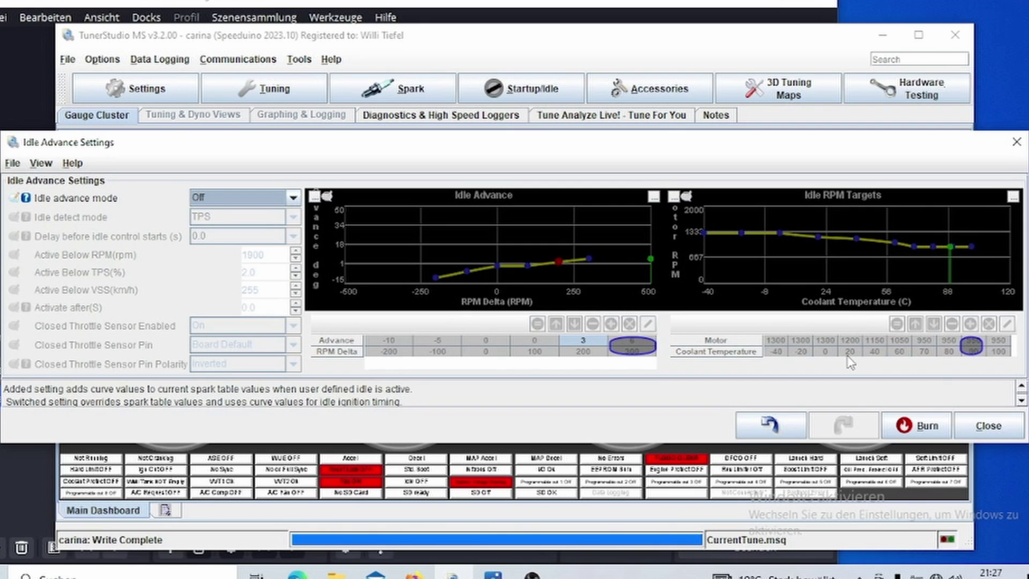
pyautogui.click(943, 427)
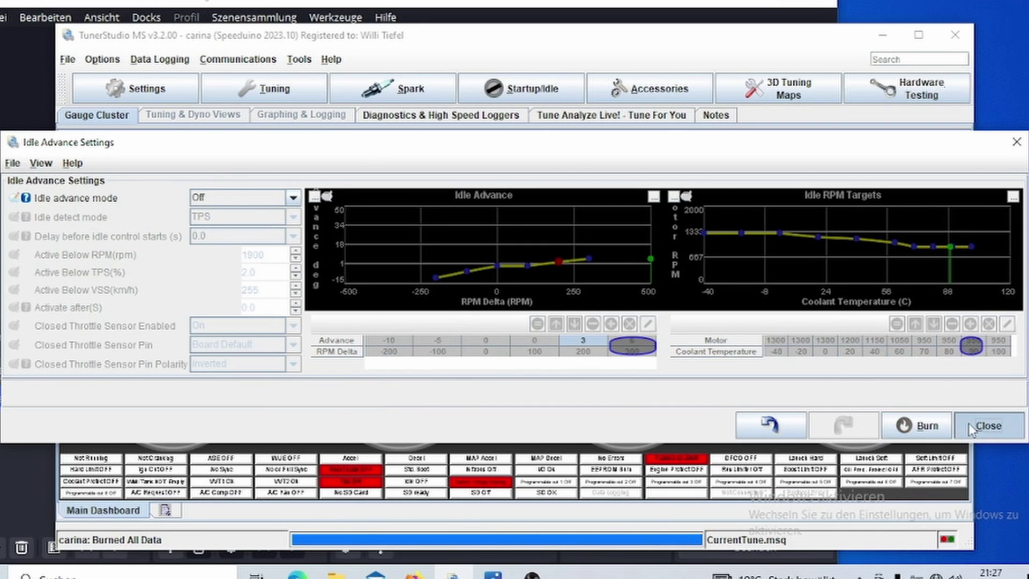
pyautogui.click(986, 426)
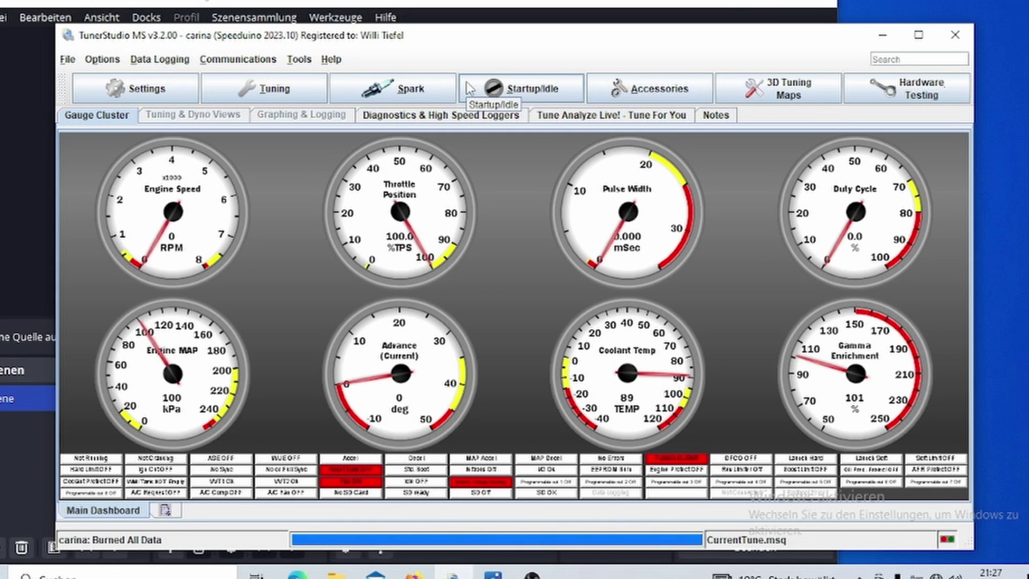
# Review the Idle Up input and output settings and close them.
pyautogui.click(636, 88)
pyautogui.moveTo(528, 89)
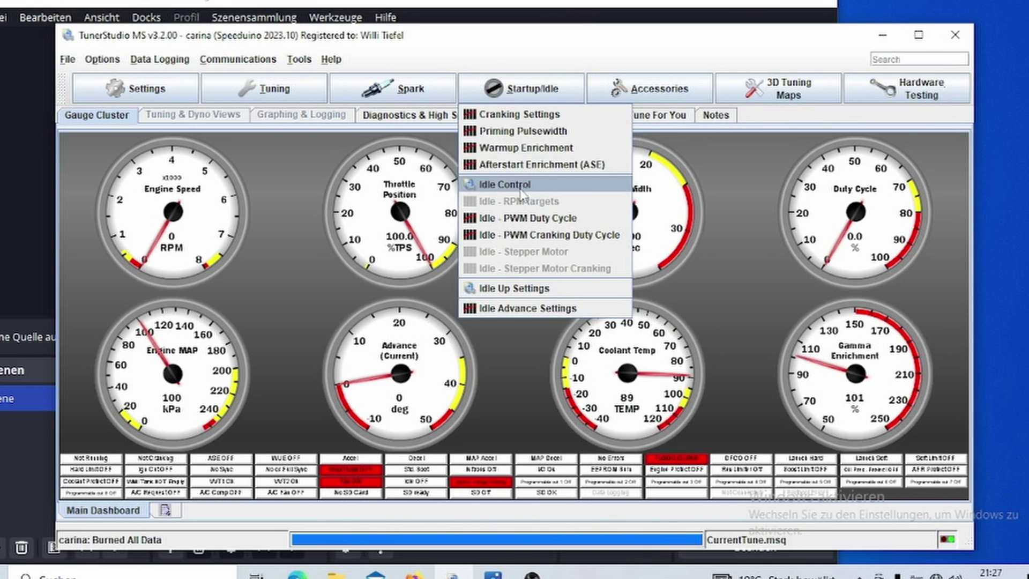
pyautogui.click(516, 290)
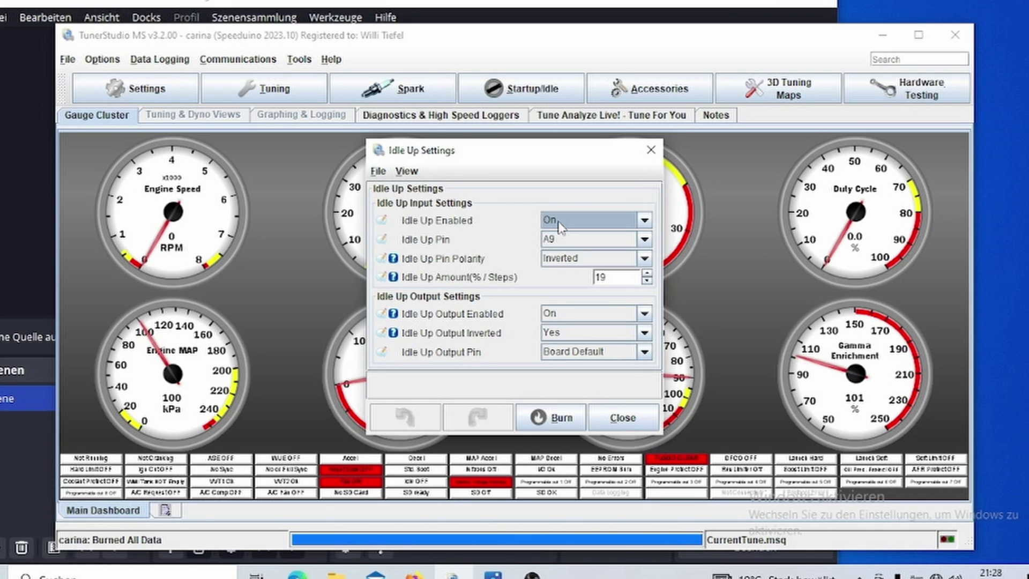
pyautogui.click(652, 152)
# Change the idle control type to PWM Closed loop in the idle control settings.
pyautogui.click(556, 99)
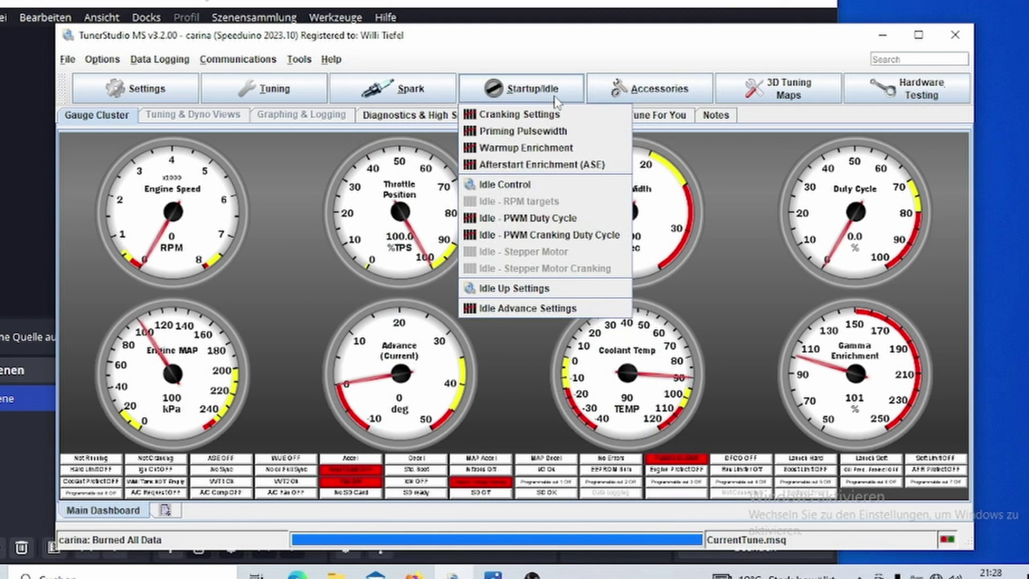
pyautogui.click(517, 189)
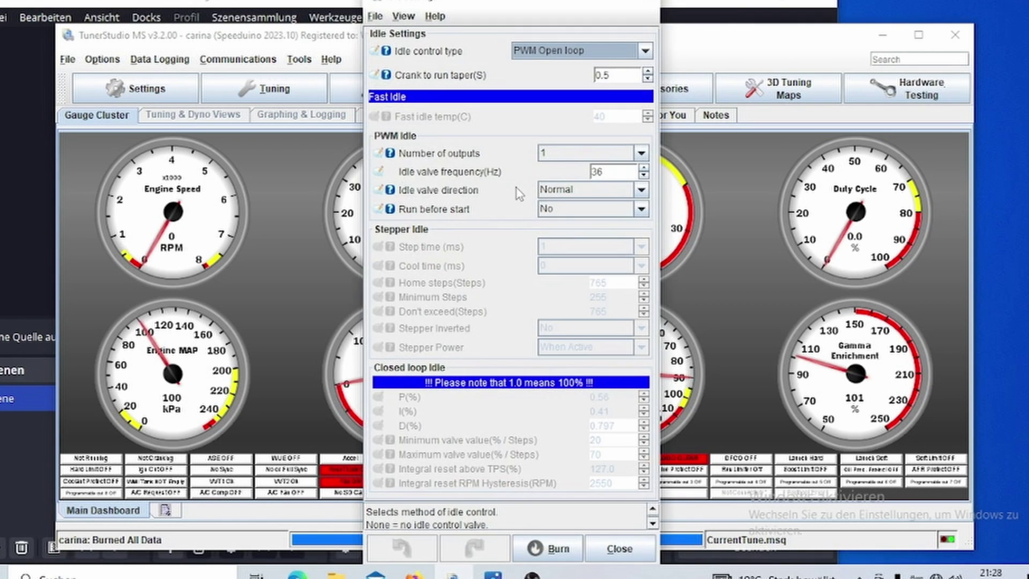
pyautogui.click(574, 51)
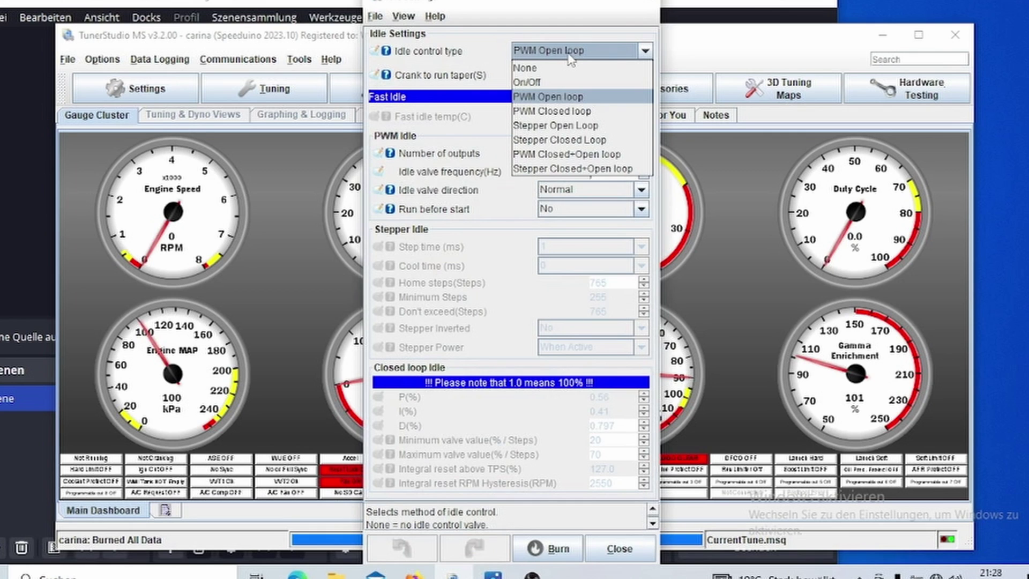
pyautogui.click(566, 112)
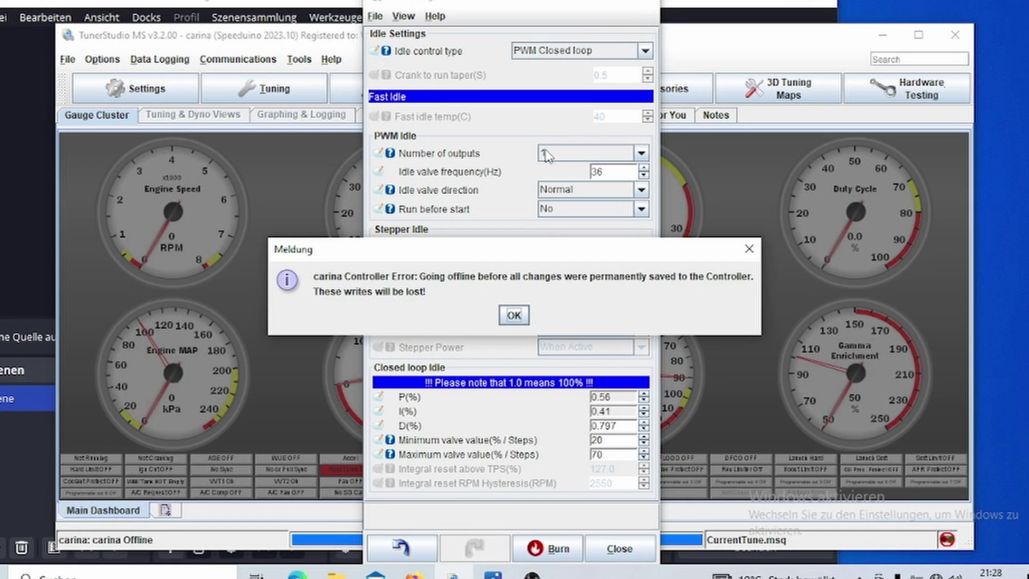
# Dismiss the controller offline error and resolve the difference report by sending the current TunerStudio settings to the Speeduino.
pyautogui.click(515, 318)
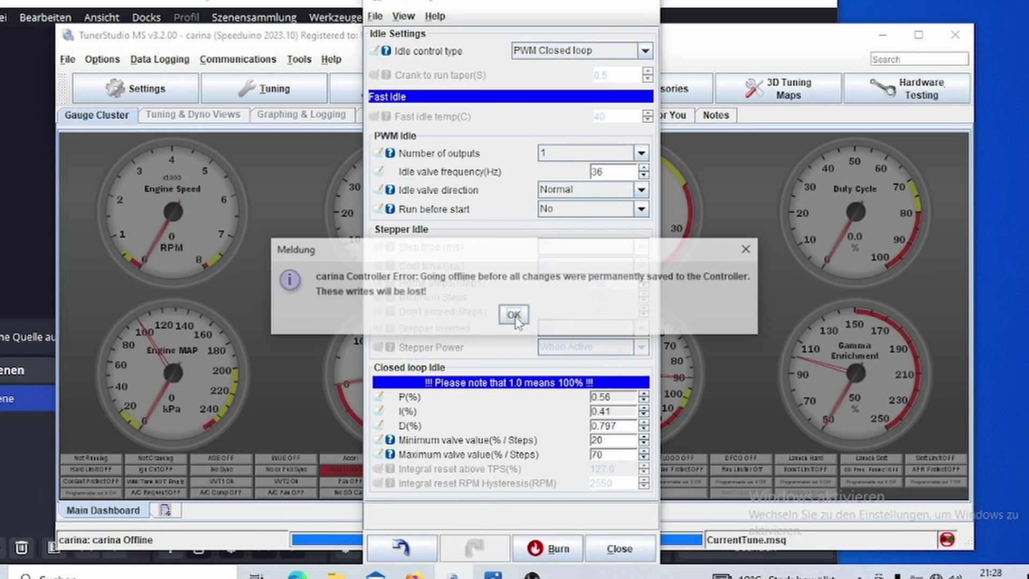
pyautogui.click(514, 317)
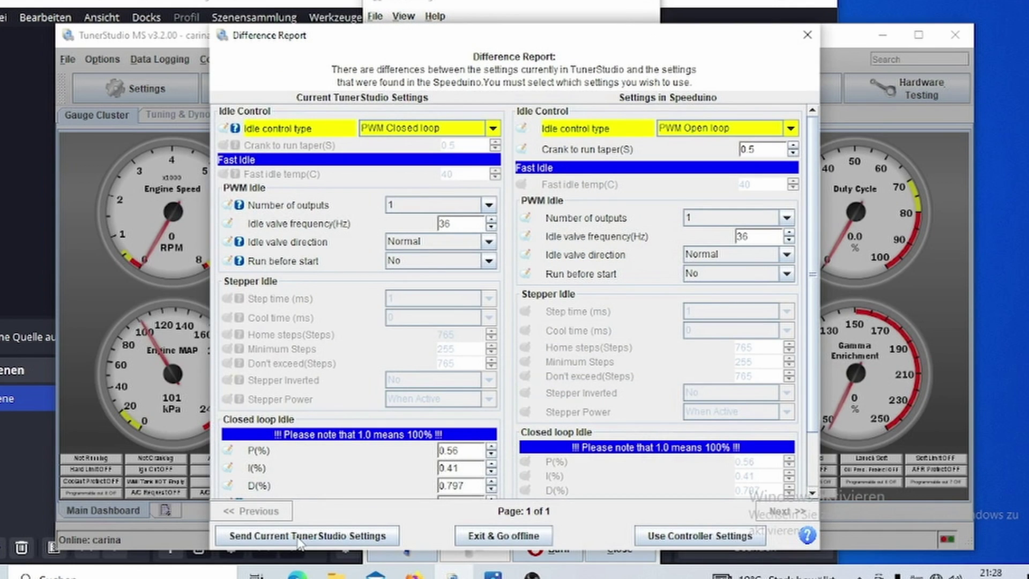
pyautogui.click(299, 540)
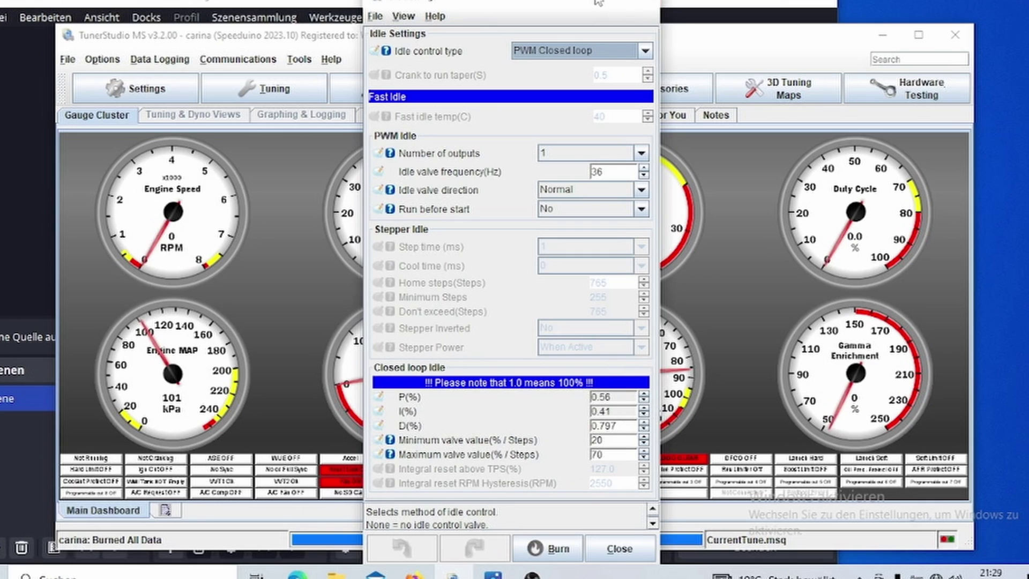
# Move the Idle Settings window aside and open the Idle RPM Targets curve.
pyautogui.moveTo(639, 10); pyautogui.dragTo(330, 58)
pyautogui.click(532, 89)
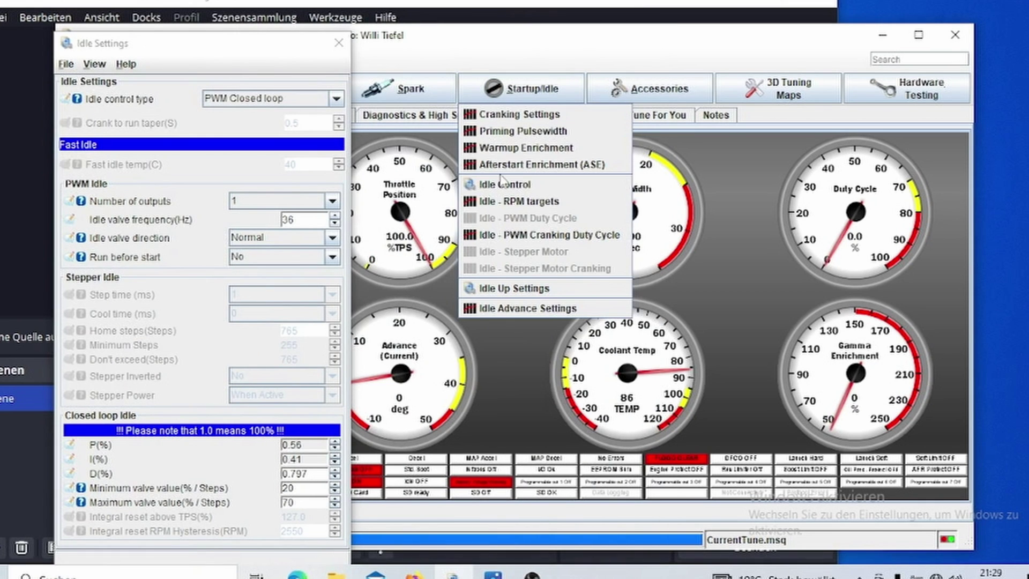
pyautogui.click(512, 202)
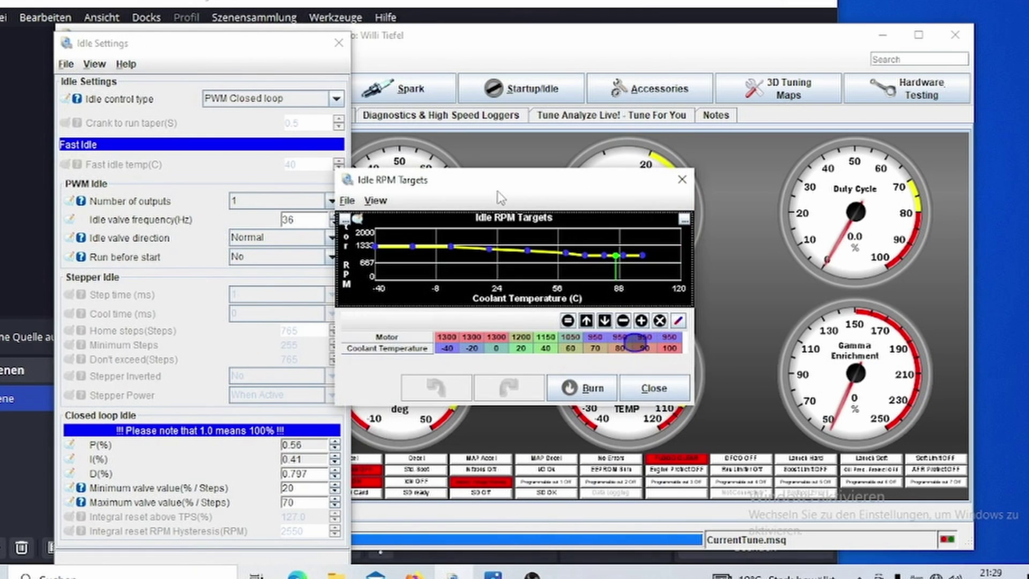
# Move the Idle RPM Targets window clear of the idle settings and set the closed loop minimum valve value to 30.
pyautogui.moveTo(493, 190); pyautogui.dragTo(520, 151)
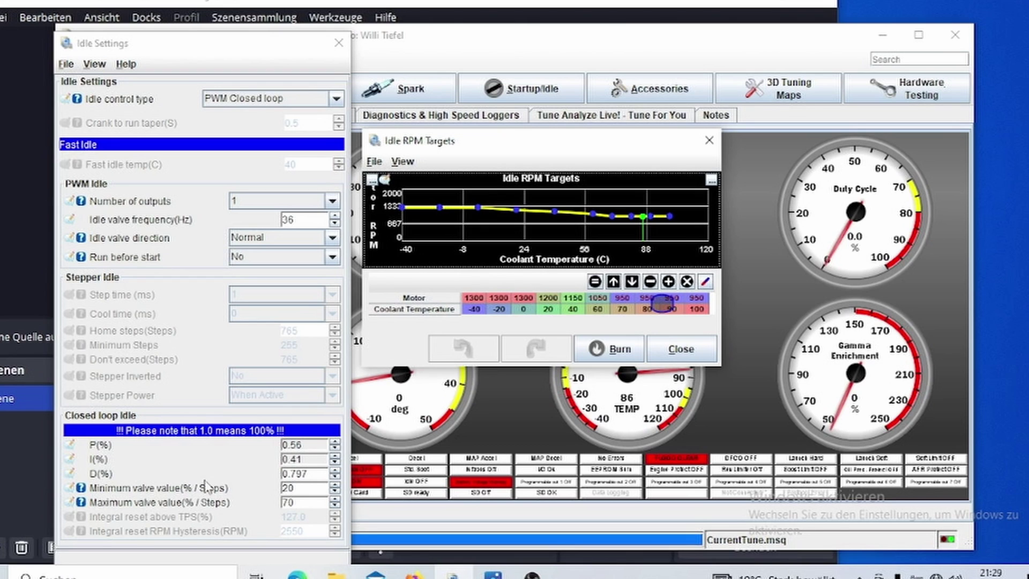
pyautogui.click(335, 485)
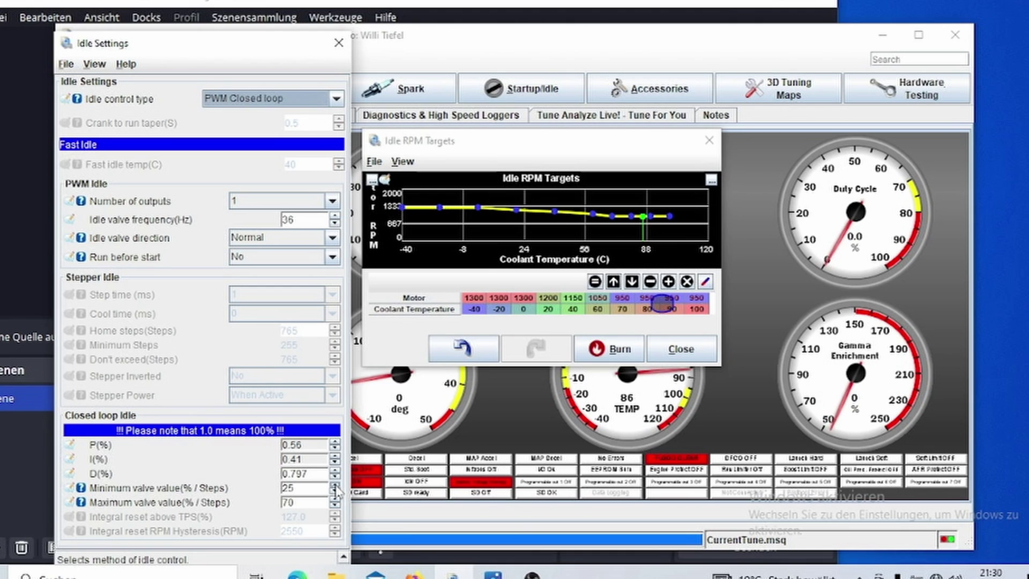
pyautogui.click(335, 485)
pyautogui.click(335, 485)
pyautogui.click(335, 485)
pyautogui.click(335, 485)
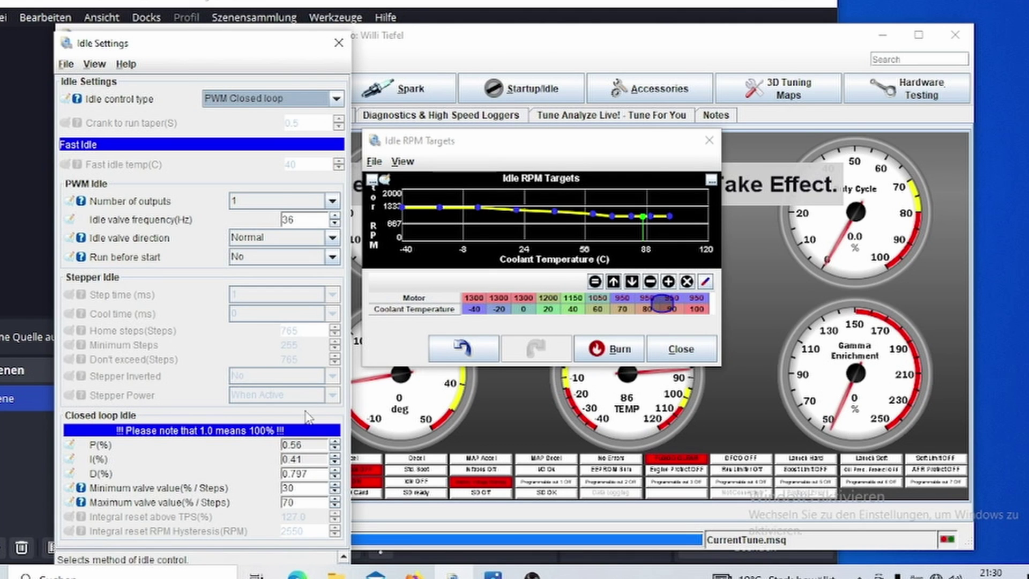
# Burn the changed idle settings to the controller and move the Idle Settings window off the Engine Speed and Engine MAP gauges.
pyautogui.moveTo(271, 45); pyautogui.dragTo(279, 1)
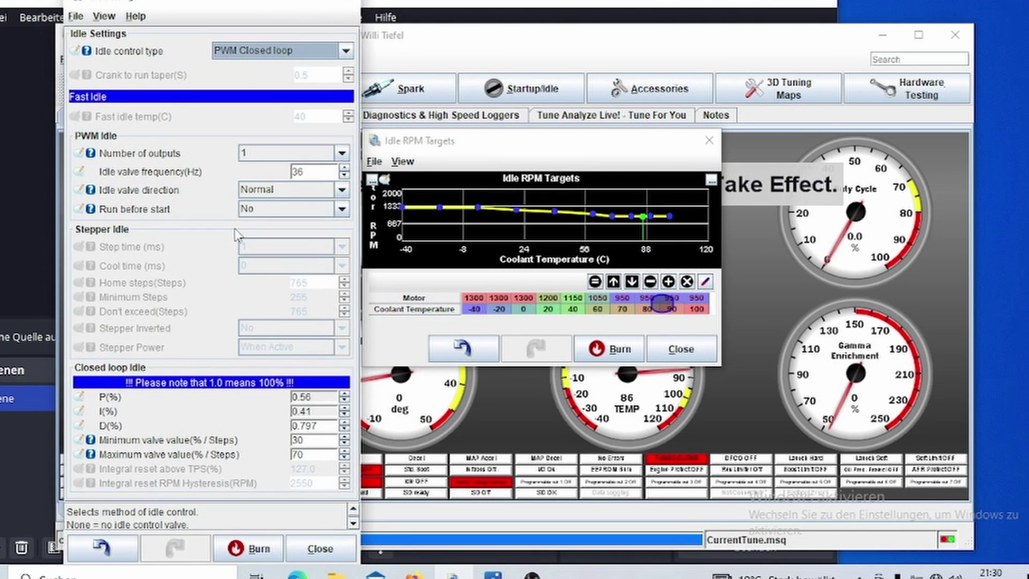
pyautogui.click(266, 545)
pyautogui.moveTo(272, 4); pyautogui.dragTo(320, 34)
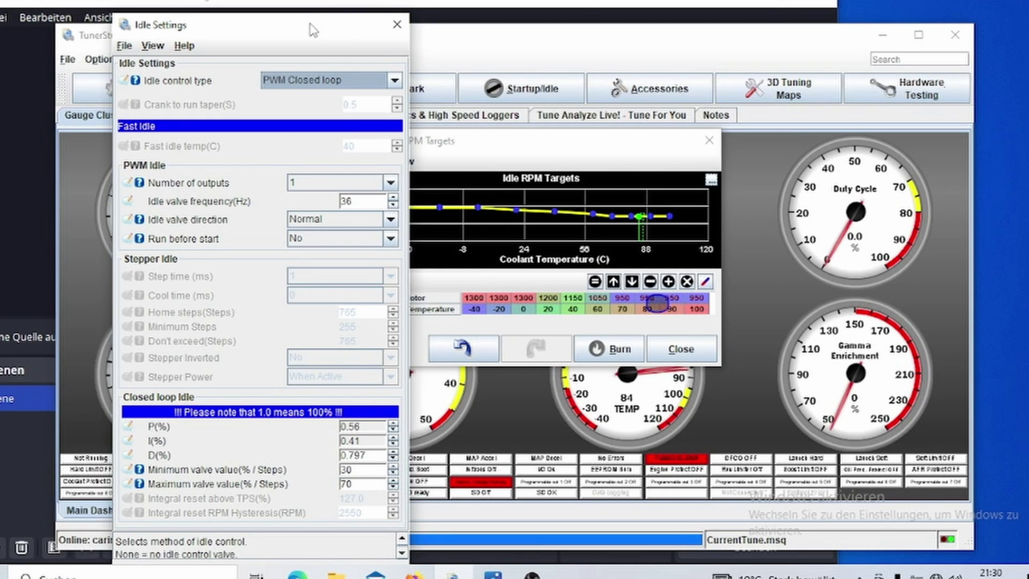
pyautogui.moveTo(314, 31); pyautogui.dragTo(619, 54)
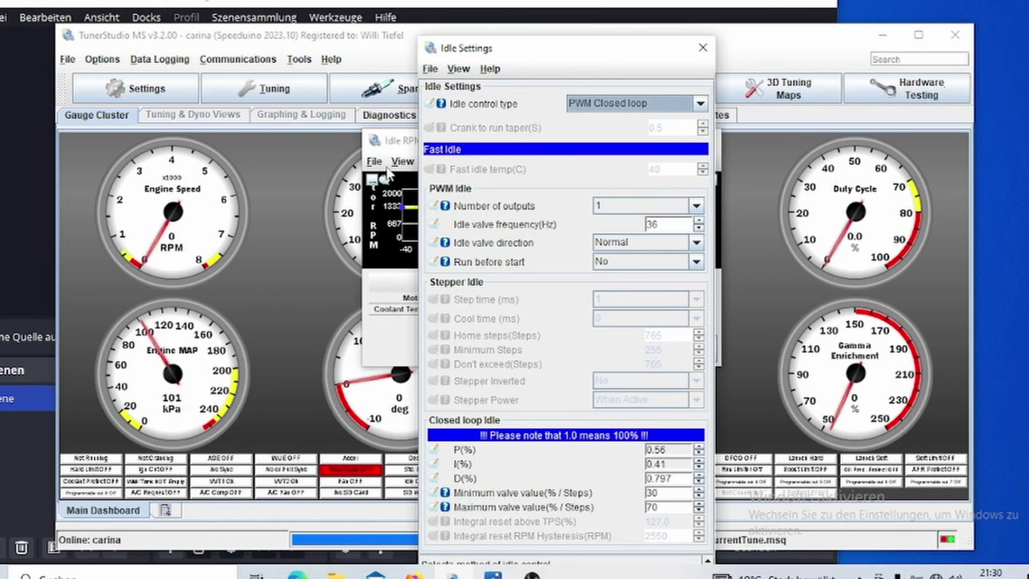